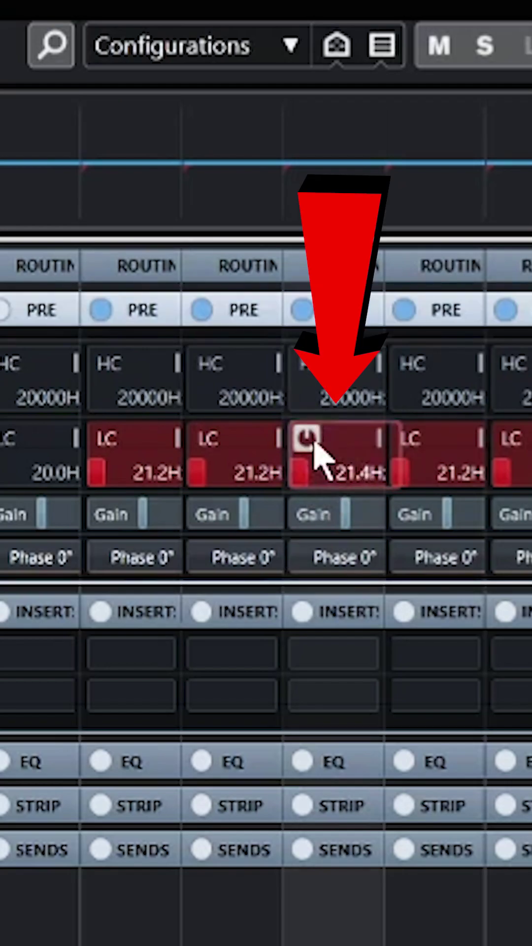
Raise the fourth channel strip's low-cut frequency to about 148 Hz.
{"action": "mouse_move", "coordinate": [317, 399]}
{"action": "left_mouse_down"}
{"action": "mouse_move", "coordinate": [323, 325]}
{"action": "mouse_move", "coordinate": [358, 290]}
{"action": "left_mouse_up"}
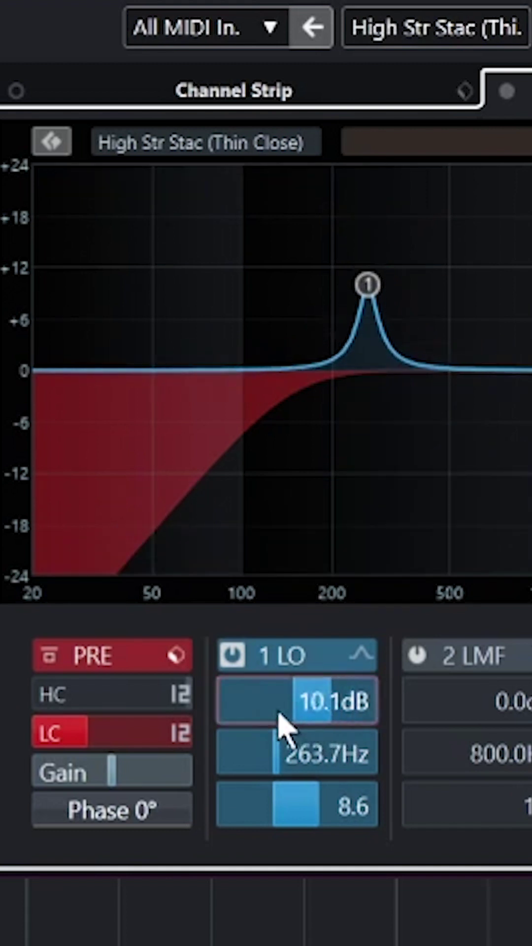
{"action": "scroll", "coordinate": [241, 732], "scroll_direction": "up", "scroll_amount": 5}
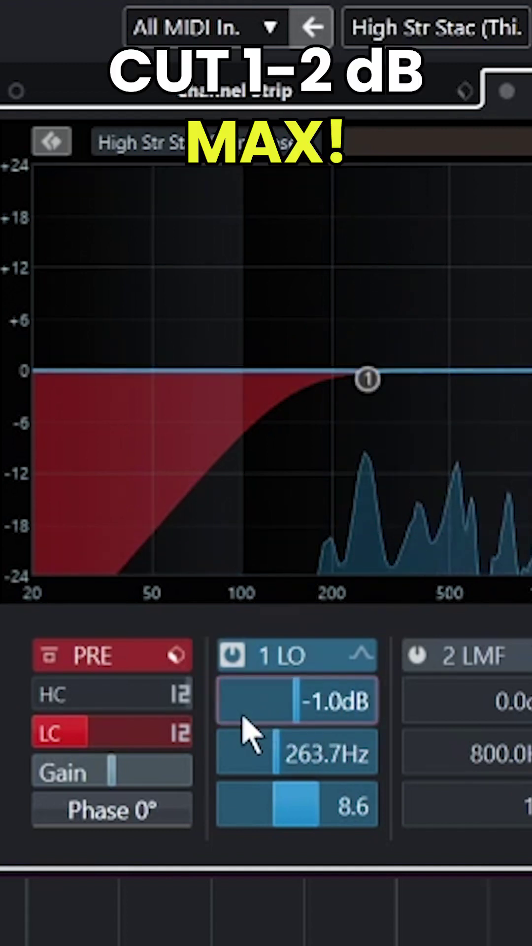